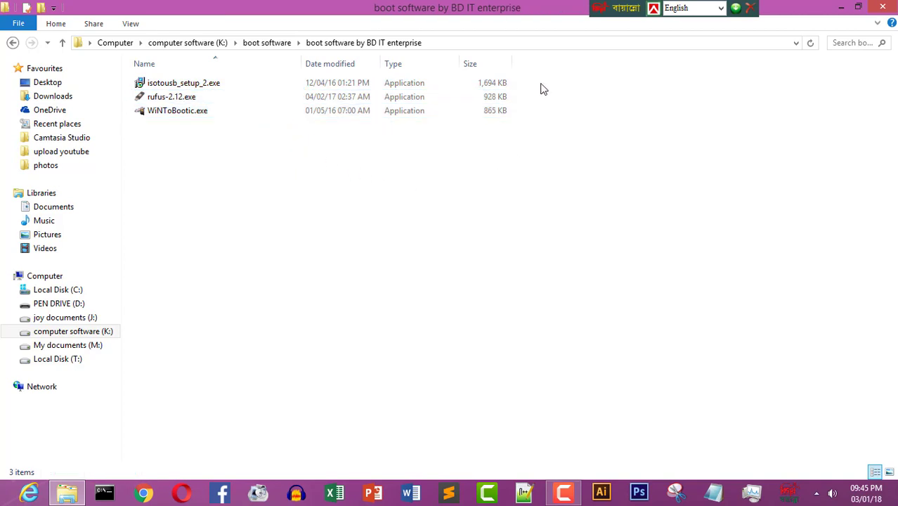
Launch WiNToBootic.exe from the boot software folder and minimise the folder window so the tool sits on the desktop
{"action": "left_click_drag", "start_coordinate": [534, 78], "coordinate": [529, 101]}
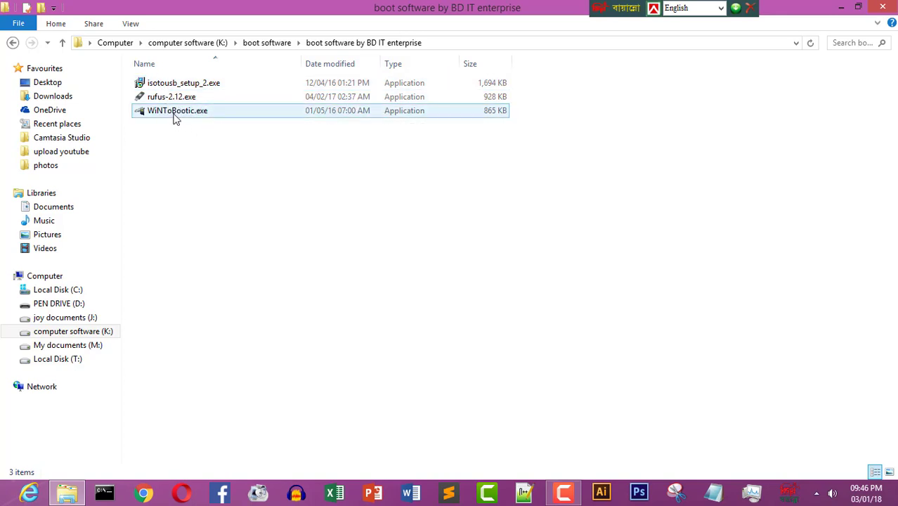
{"action": "double_click", "coordinate": [177, 111]}
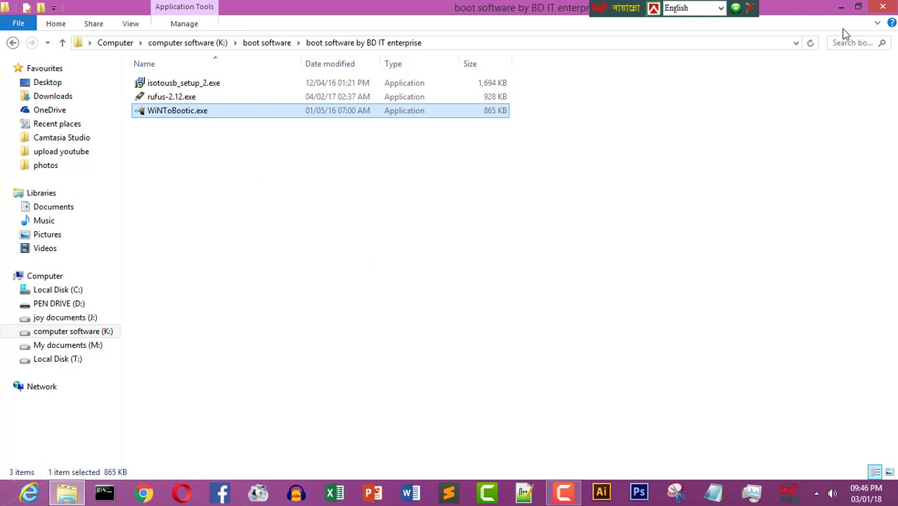
{"action": "left_click", "coordinate": [841, 7]}
{"action": "right_click", "coordinate": [622, 138]}
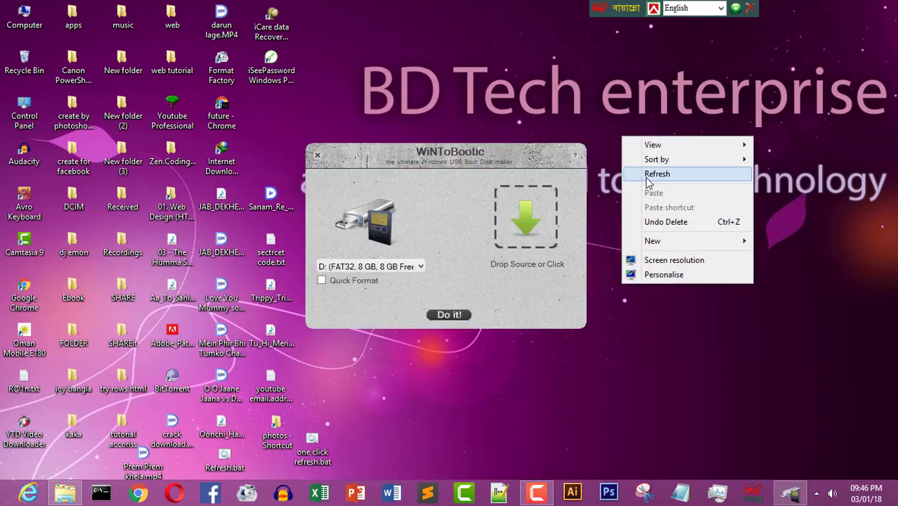
{"action": "left_click", "coordinate": [657, 175]}
{"action": "mouse_move", "coordinate": [497, 153]}
{"action": "left_mouse_down"}
{"action": "mouse_move", "coordinate": [488, 155]}
{"action": "mouse_move", "coordinate": [490, 138]}
{"action": "left_mouse_up"}
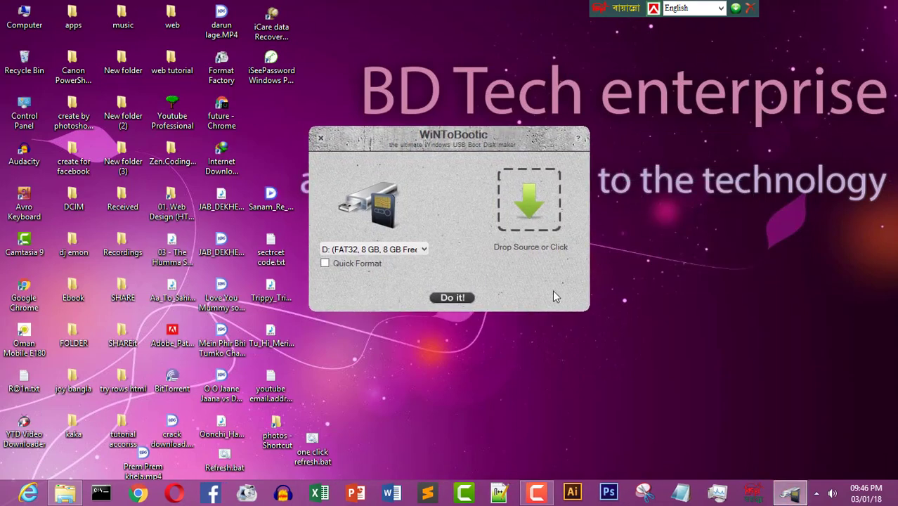
{"action": "right_click", "coordinate": [656, 203]}
{"action": "left_click", "coordinate": [686, 243]}
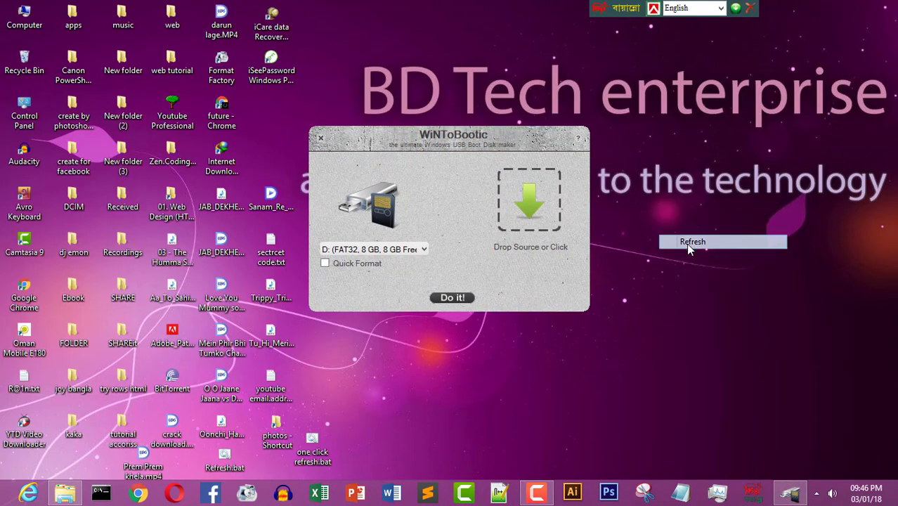
{"action": "right_click", "coordinate": [672, 206]}
{"action": "left_click", "coordinate": [706, 243]}
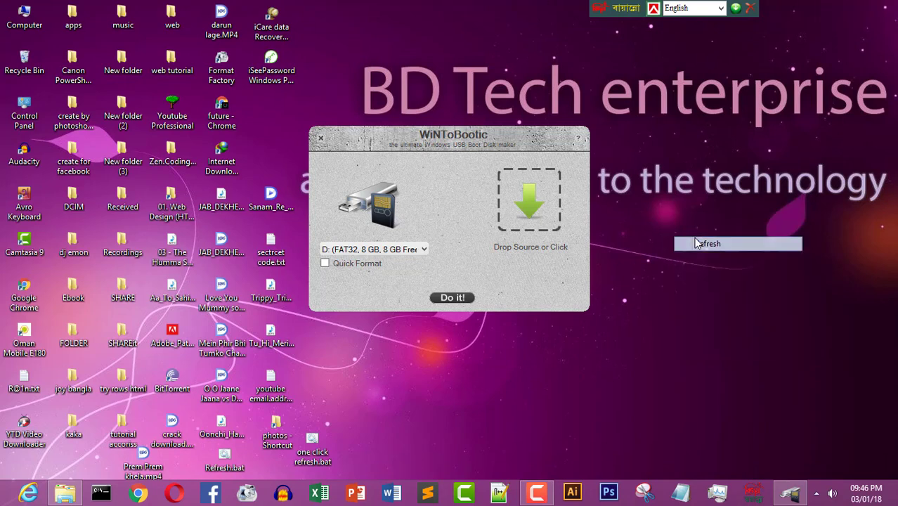
{"action": "right_click", "coordinate": [644, 266]}
{"action": "left_click", "coordinate": [676, 302]}
{"action": "right_click", "coordinate": [677, 272]}
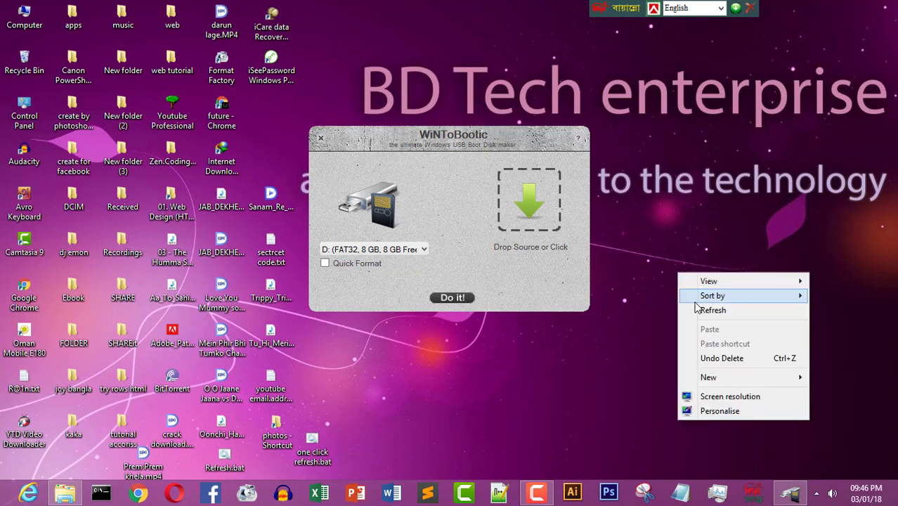
{"action": "left_click", "coordinate": [710, 310]}
{"action": "right_click", "coordinate": [673, 231]}
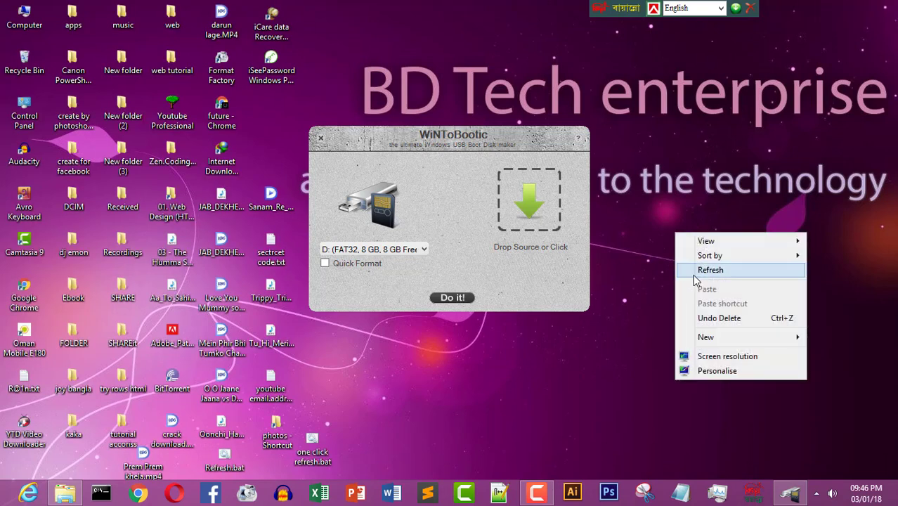
{"action": "left_click", "coordinate": [695, 271]}
{"action": "right_click", "coordinate": [689, 240]}
{"action": "left_click", "coordinate": [708, 284]}
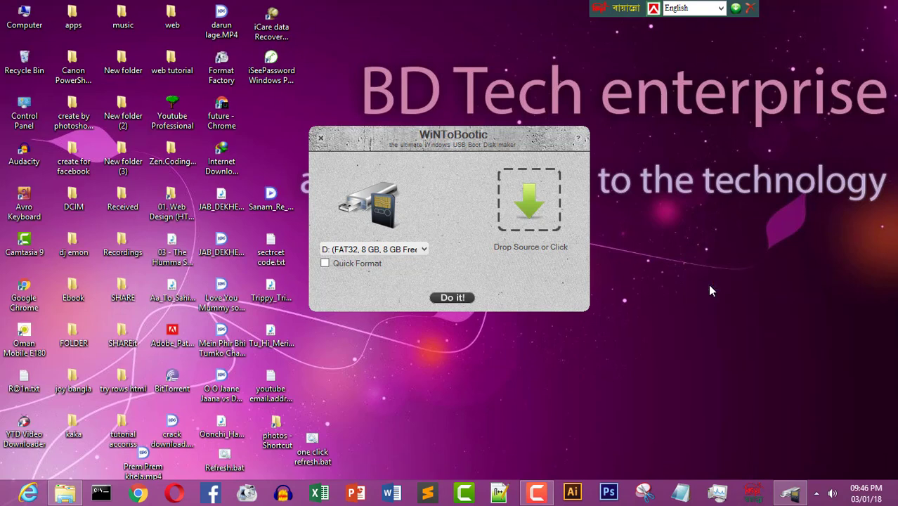
{"action": "right_click", "coordinate": [696, 171]}
{"action": "left_click", "coordinate": [717, 211]}
{"action": "right_click", "coordinate": [687, 172]}
{"action": "left_click", "coordinate": [706, 211]}
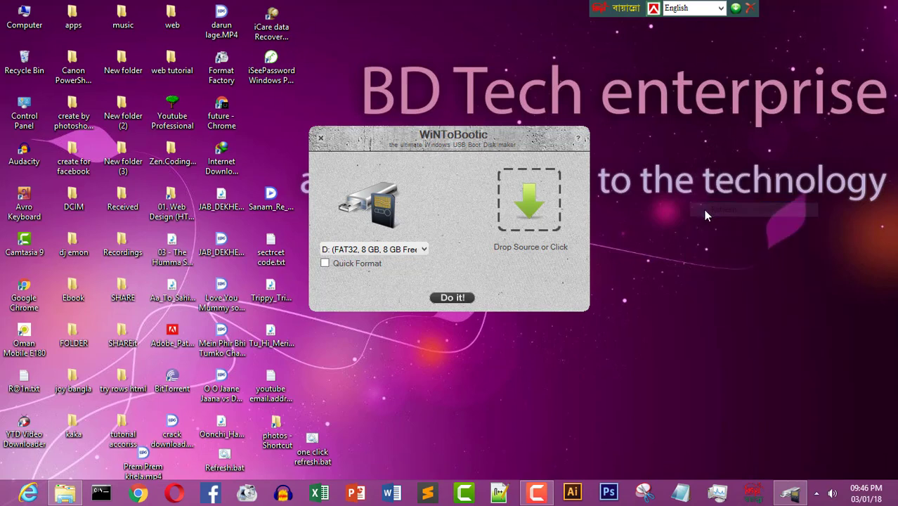
Choose the 8 GB pen drive D: as the target and enable Quick Format
{"action": "left_click", "coordinate": [424, 250]}
{"action": "left_click", "coordinate": [414, 260]}
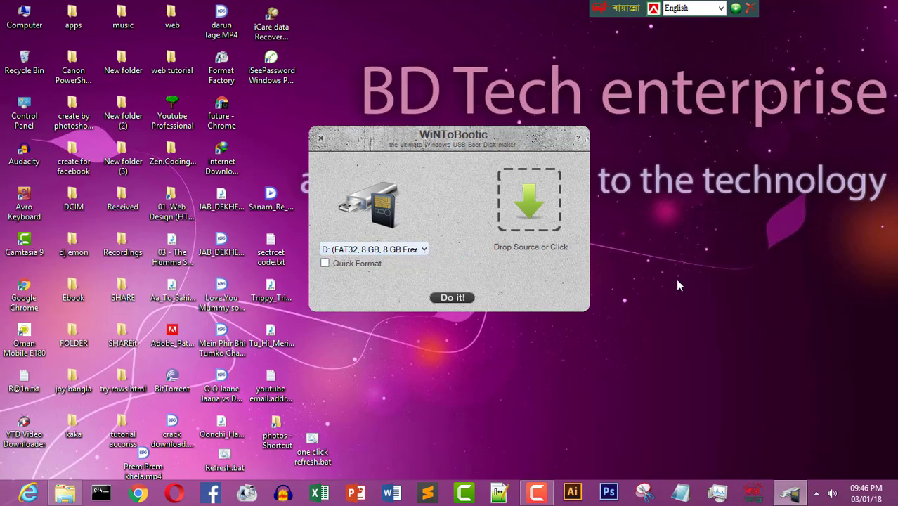
{"action": "right_click", "coordinate": [679, 245]}
{"action": "left_click", "coordinate": [728, 283]}
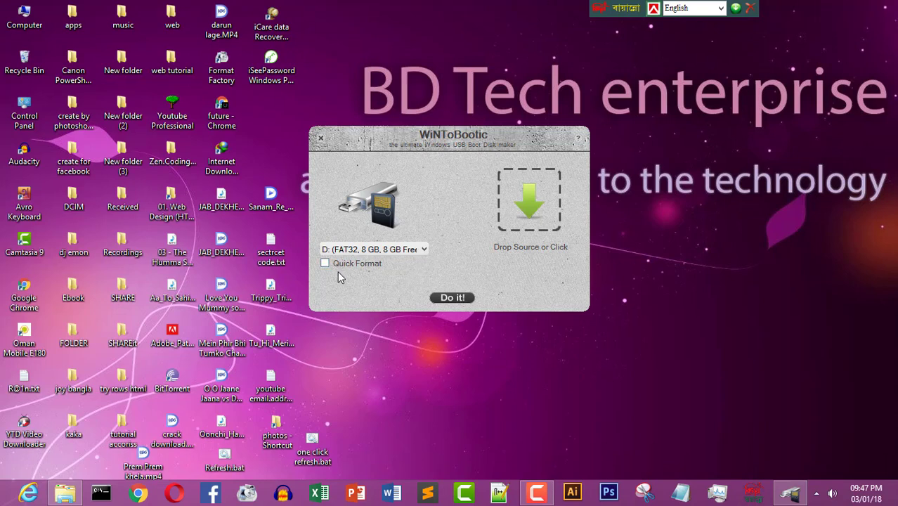
{"action": "left_click", "coordinate": [394, 254]}
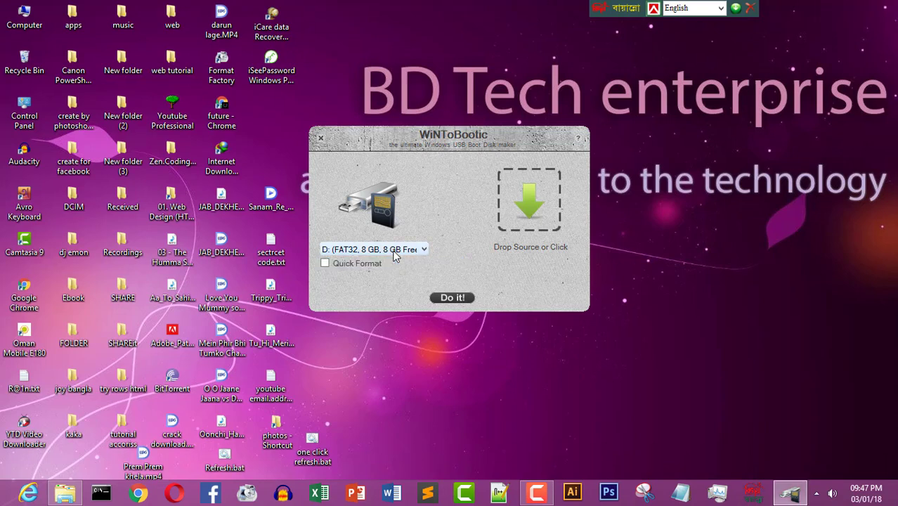
{"action": "left_click", "coordinate": [325, 264]}
Try to load joy.iso from the windows 8.1 ultimate folder on drive K: as the boot source
{"action": "left_click", "coordinate": [534, 202]}
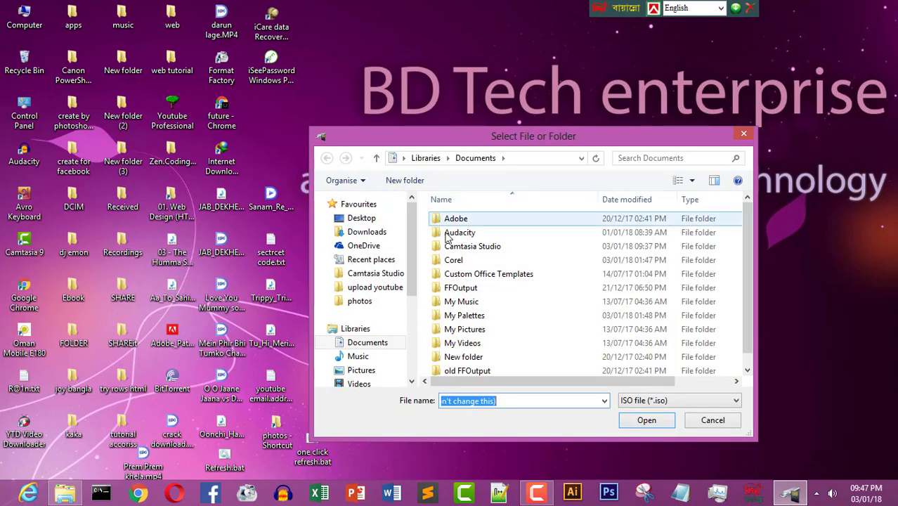
{"action": "scroll", "coordinate": [393, 272], "scroll_direction": "down", "scroll_amount": 4}
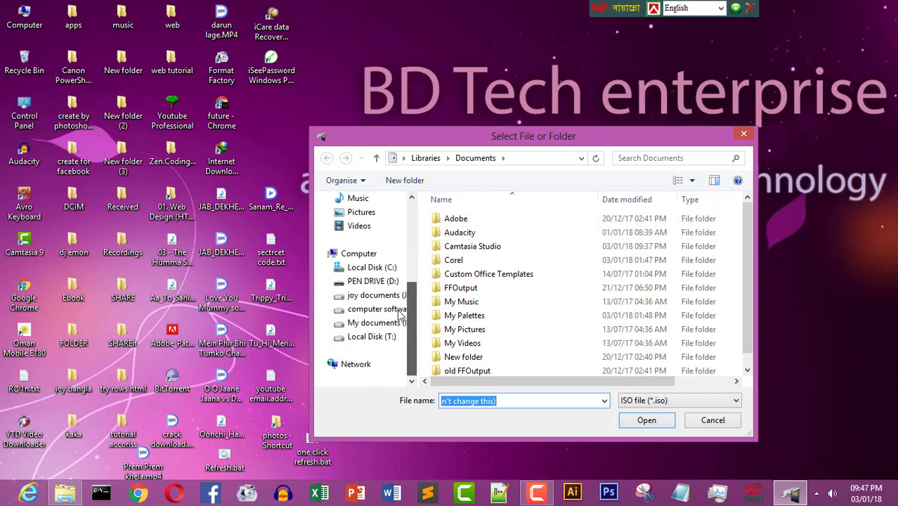
{"action": "left_click", "coordinate": [395, 315]}
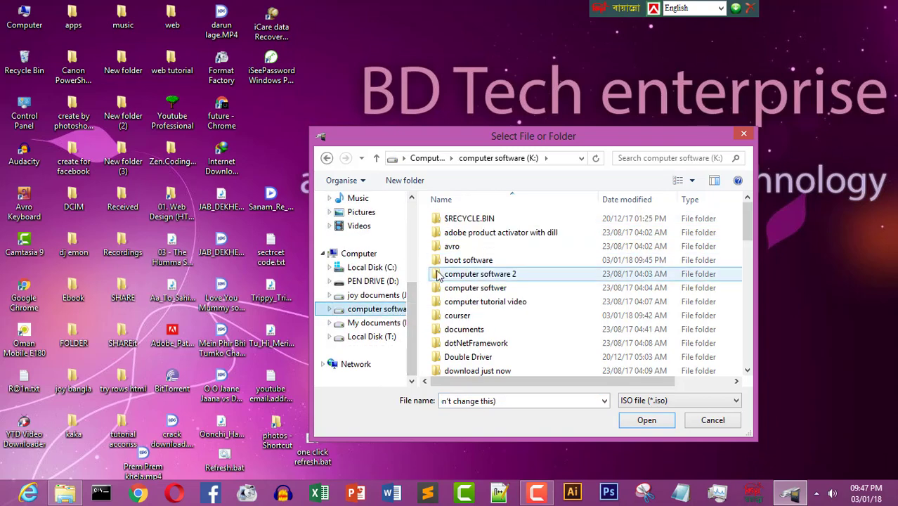
{"action": "left_click_drag", "start_coordinate": [742, 233], "coordinate": [727, 349]}
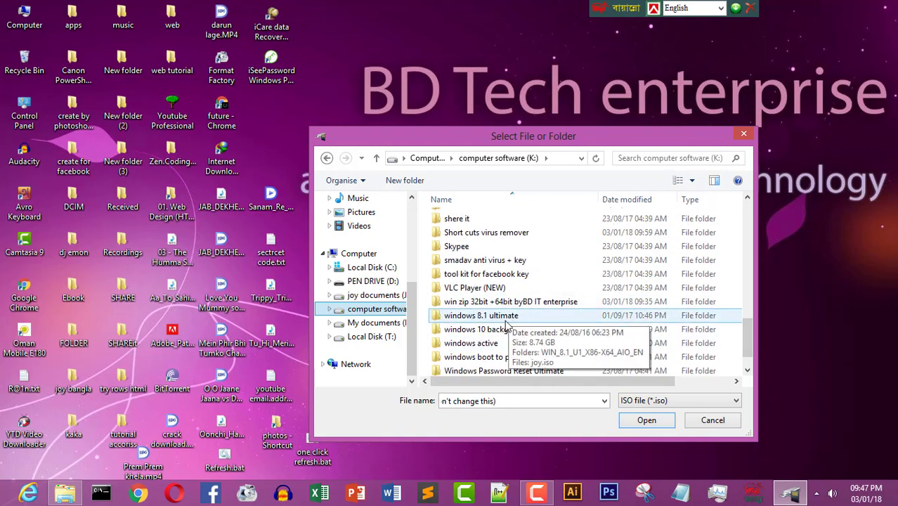
{"action": "double_click", "coordinate": [511, 318]}
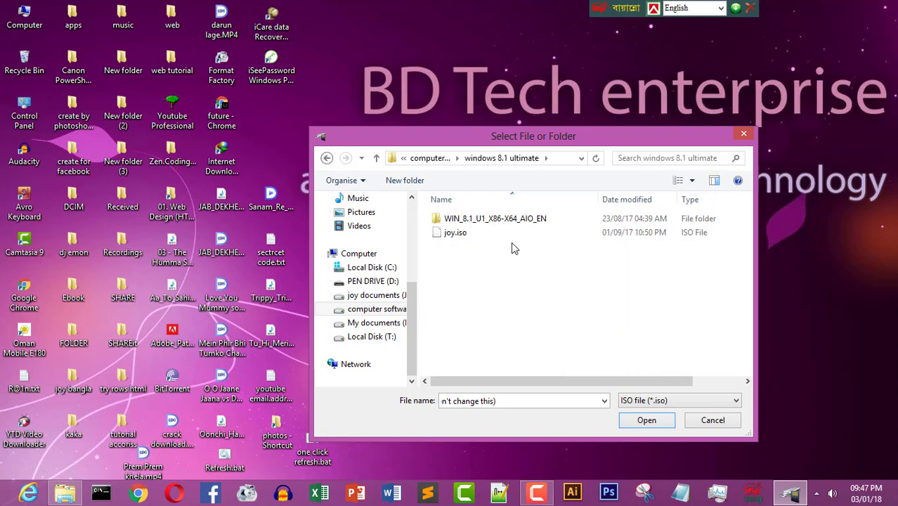
{"action": "double_click", "coordinate": [521, 220]}
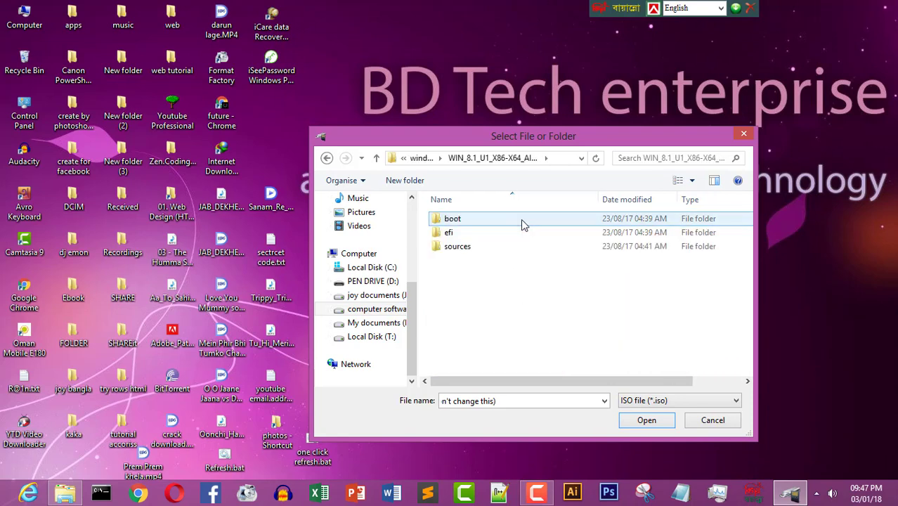
{"action": "left_click", "coordinate": [327, 158]}
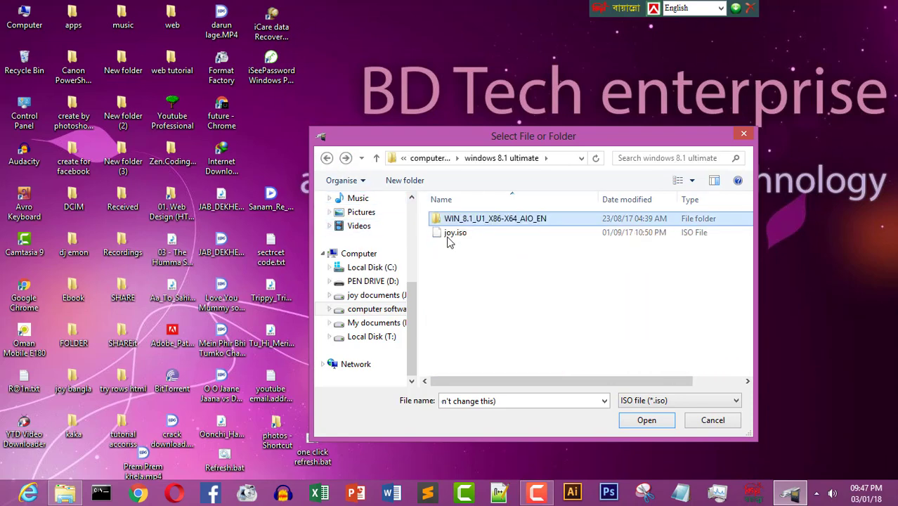
{"action": "left_click", "coordinate": [455, 234]}
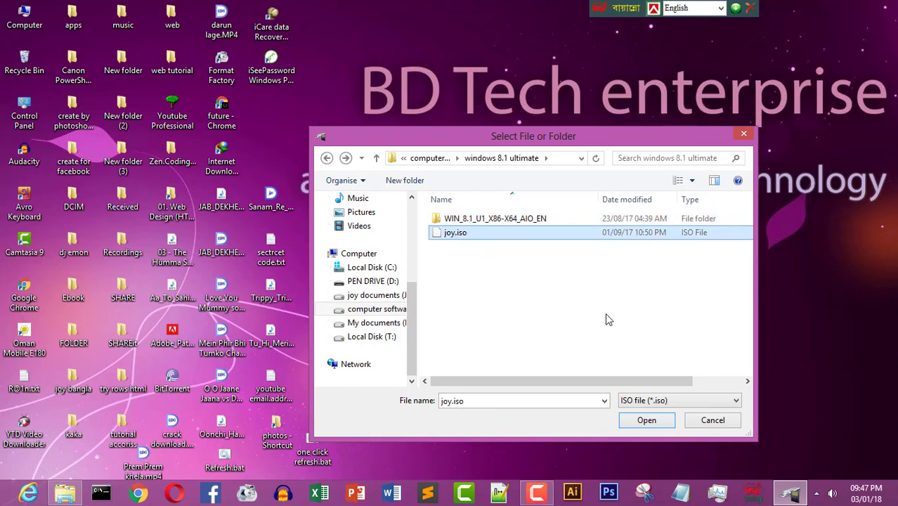
{"action": "left_click", "coordinate": [645, 421]}
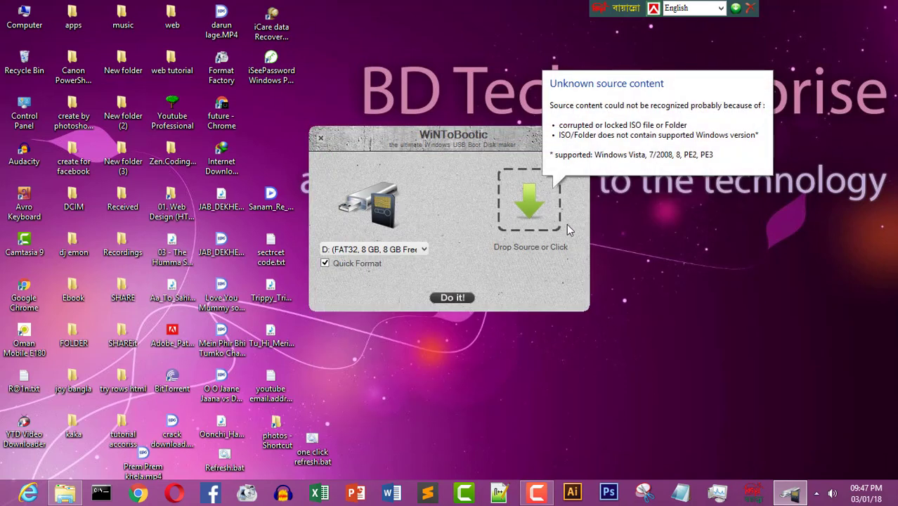
Set the WIN_8.1_U1_X86-X64_AIO_EN folder in windows 8.1 ultimate as the source, and close WiNToBootic
{"action": "left_click", "coordinate": [531, 200]}
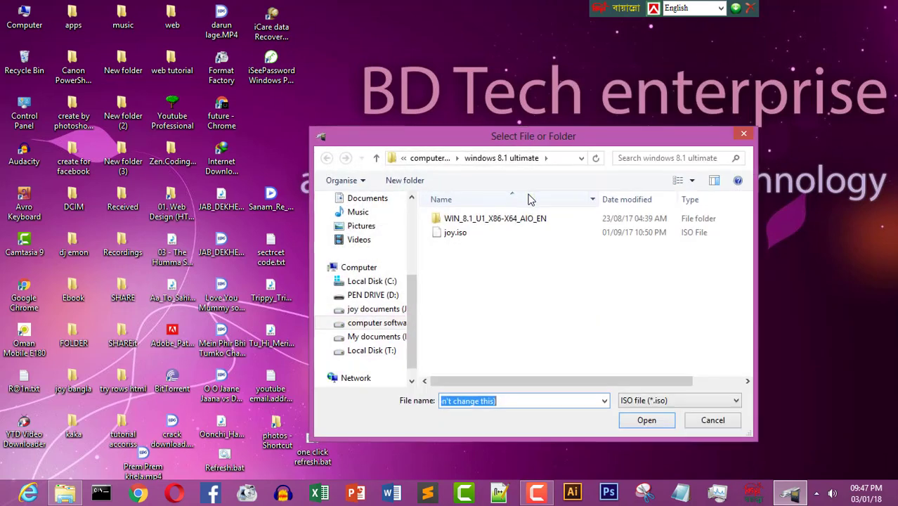
{"action": "left_click", "coordinate": [516, 219]}
{"action": "left_click", "coordinate": [643, 421]}
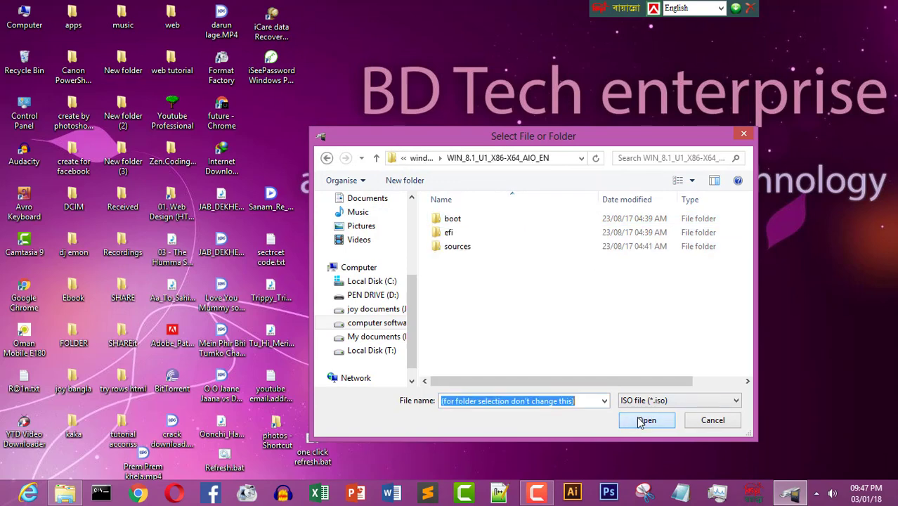
{"action": "left_click", "coordinate": [644, 421]}
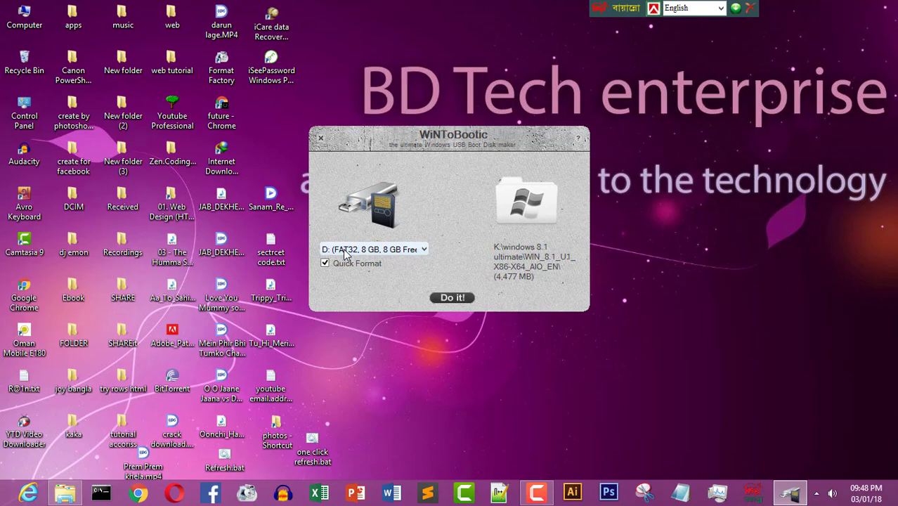
{"action": "left_click", "coordinate": [320, 141]}
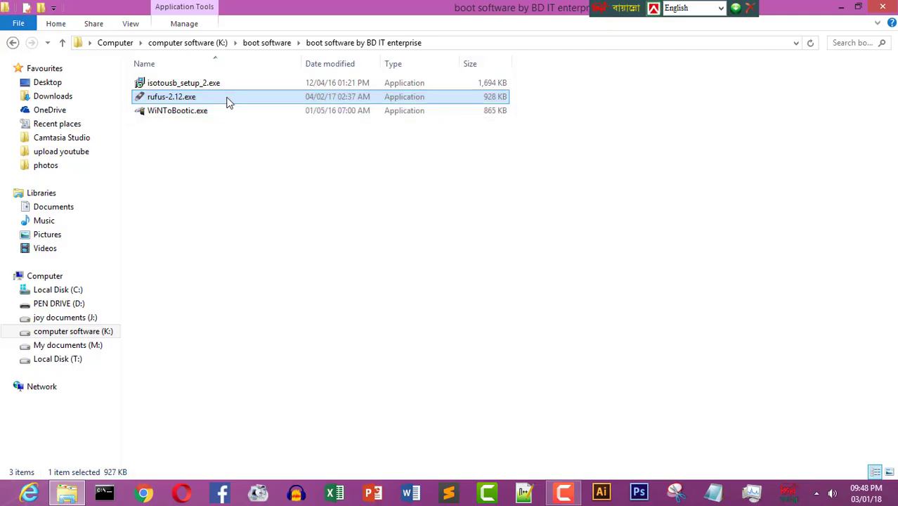
Launch rufus-2.12.exe and choose PEN DRIVE (D:) as the device with the MBR partition scheme for BIOS or UEFI
{"action": "double_click", "coordinate": [227, 102]}
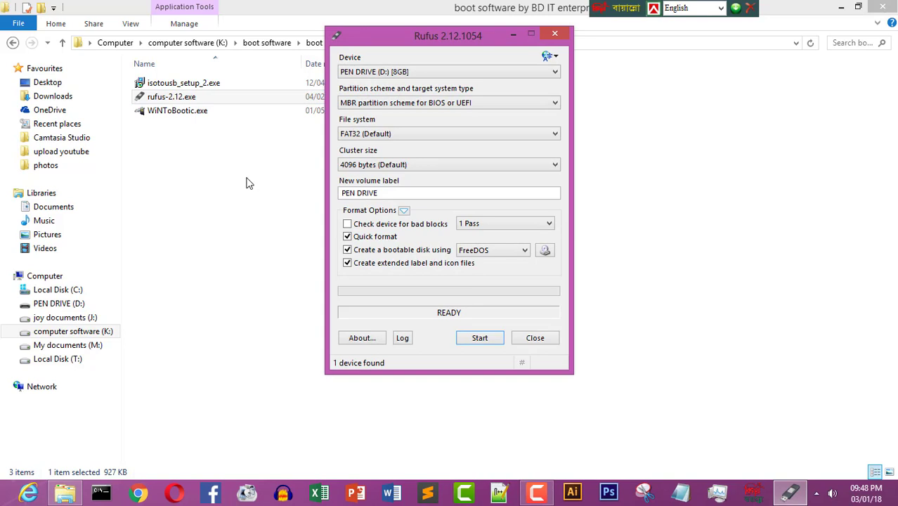
{"action": "left_click", "coordinate": [352, 74]}
{"action": "left_click", "coordinate": [352, 81]}
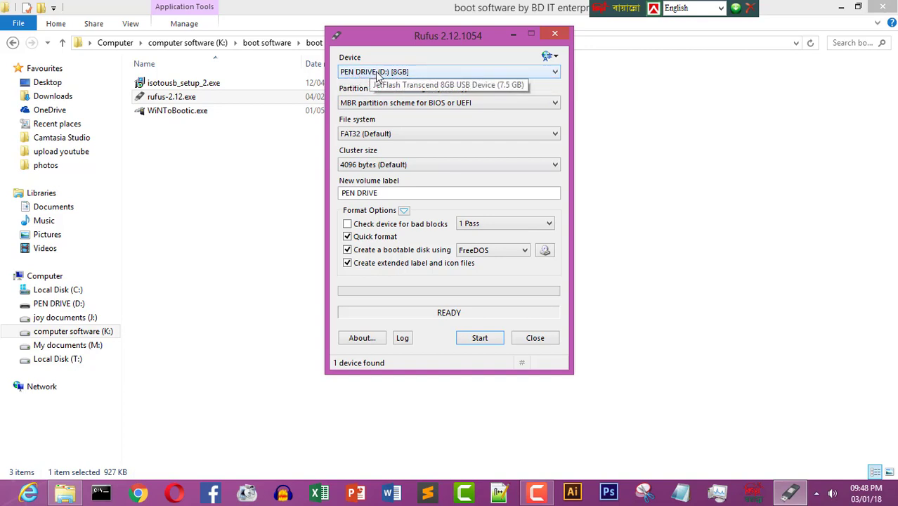
{"action": "left_click", "coordinate": [650, 98]}
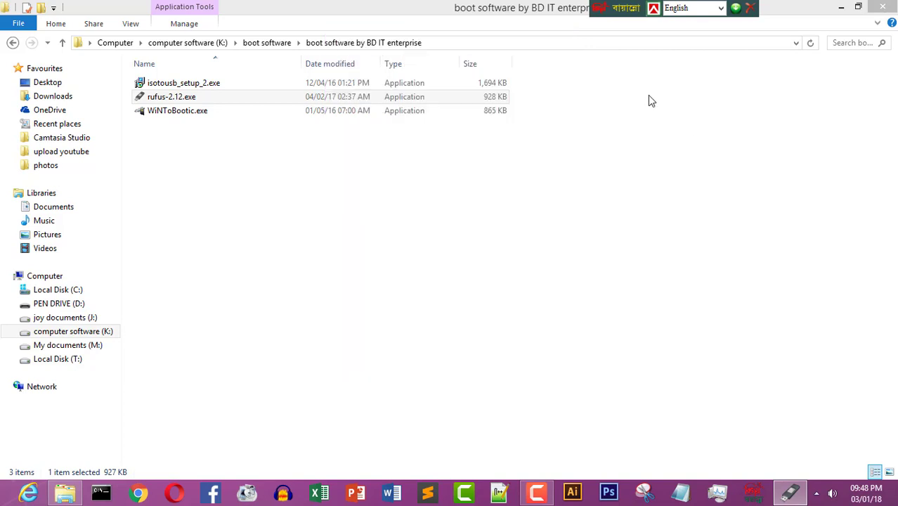
{"action": "left_click", "coordinate": [791, 493]}
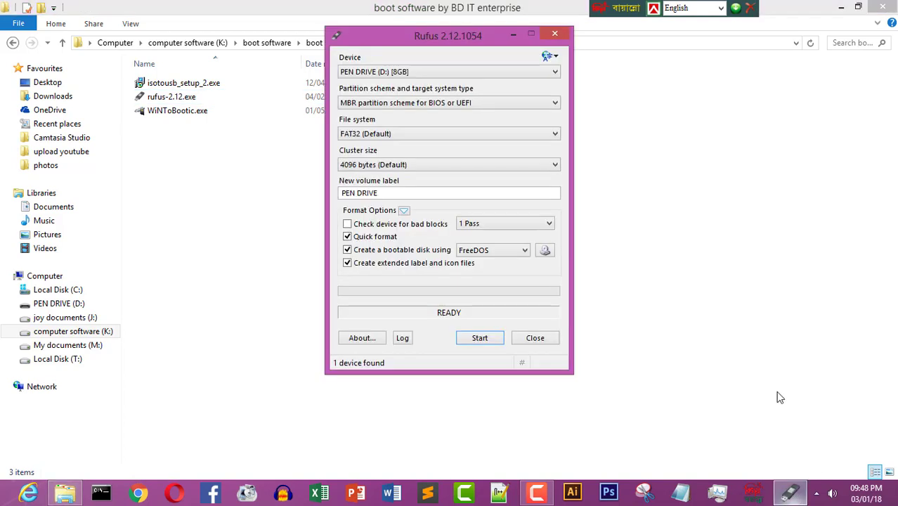
{"action": "left_click", "coordinate": [380, 105]}
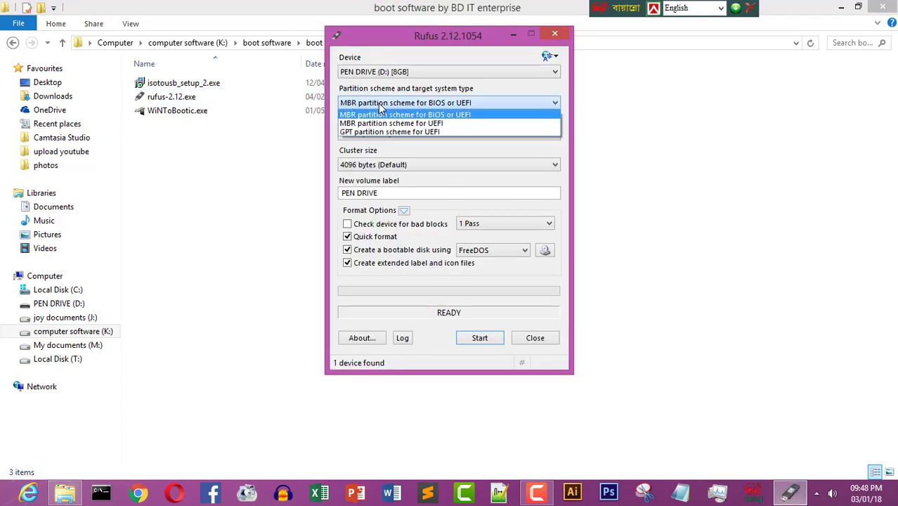
{"action": "left_click", "coordinate": [381, 106]}
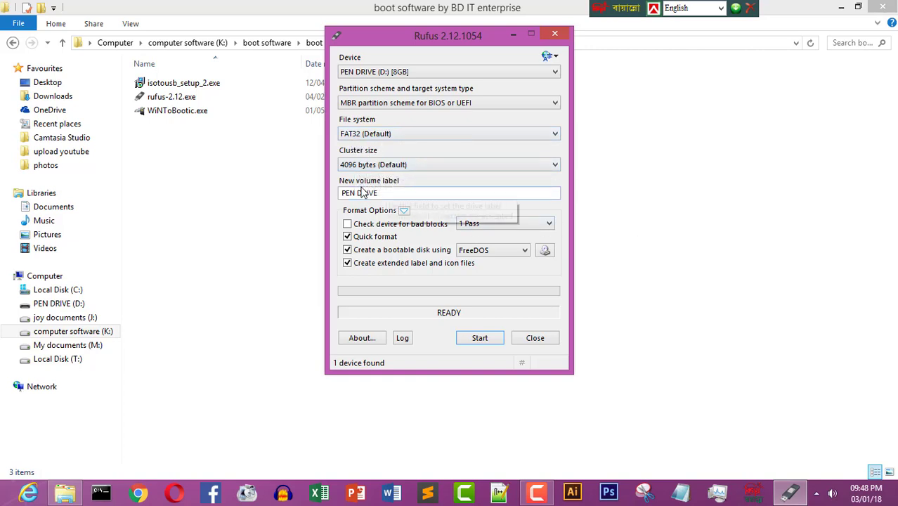
Browse for a boot image in the WIN_8.1_U1_X86-X64_AIO_EN folder under windows 8.1 ultimate on drive K:
{"action": "left_click", "coordinate": [543, 255]}
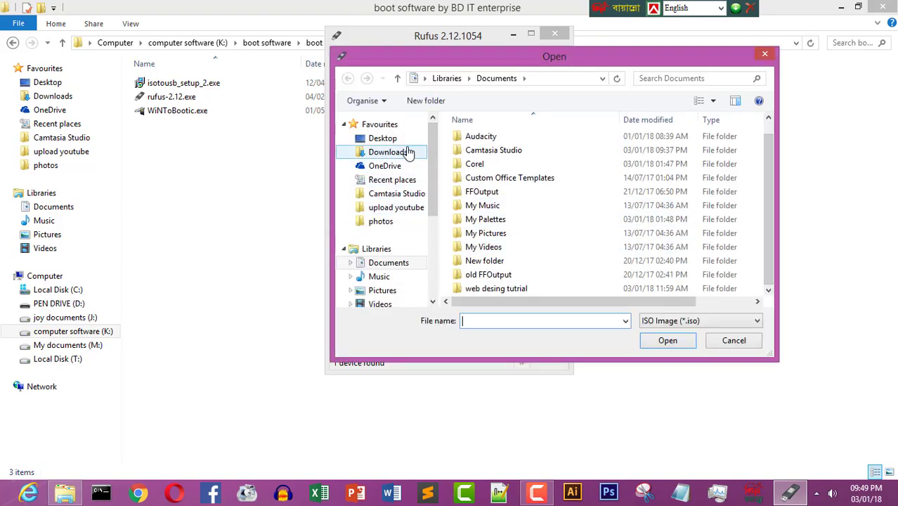
{"action": "left_click_drag", "start_coordinate": [434, 197], "coordinate": [432, 264]}
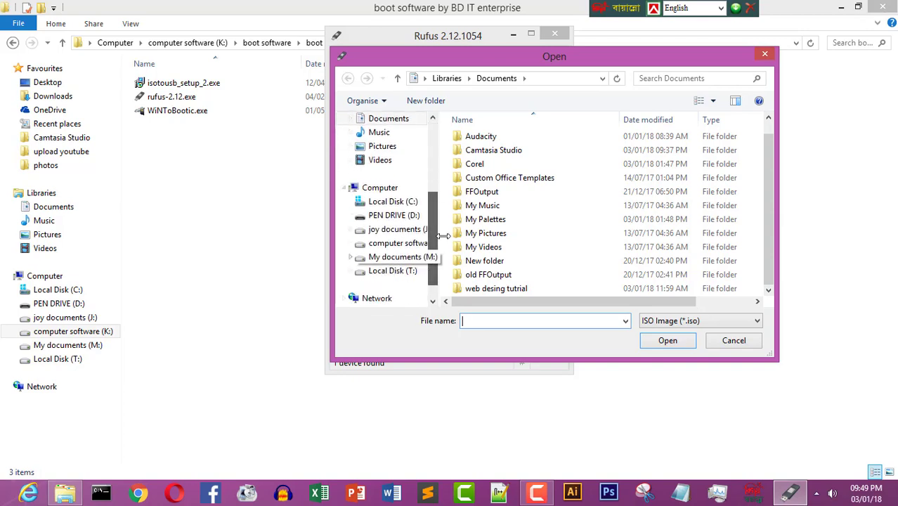
{"action": "left_click", "coordinate": [416, 245]}
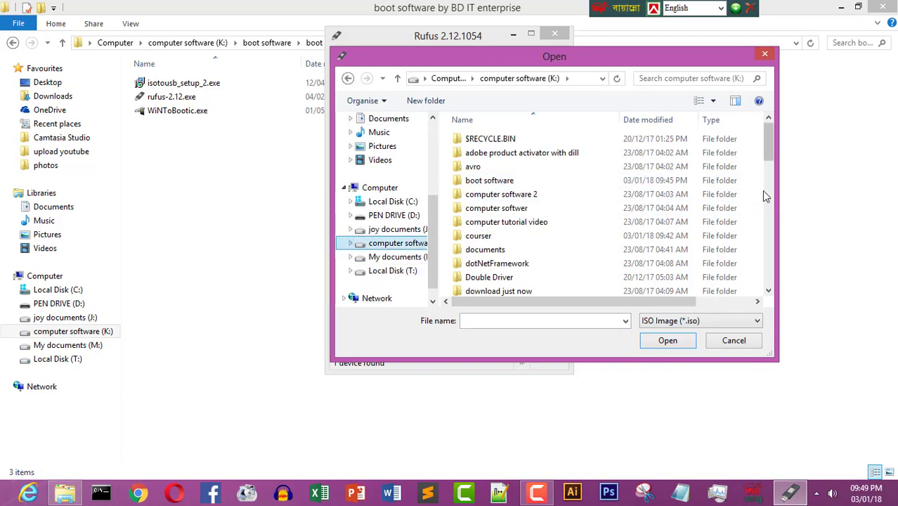
{"action": "left_click_drag", "start_coordinate": [764, 161], "coordinate": [745, 282]}
{"action": "double_click", "coordinate": [654, 205]}
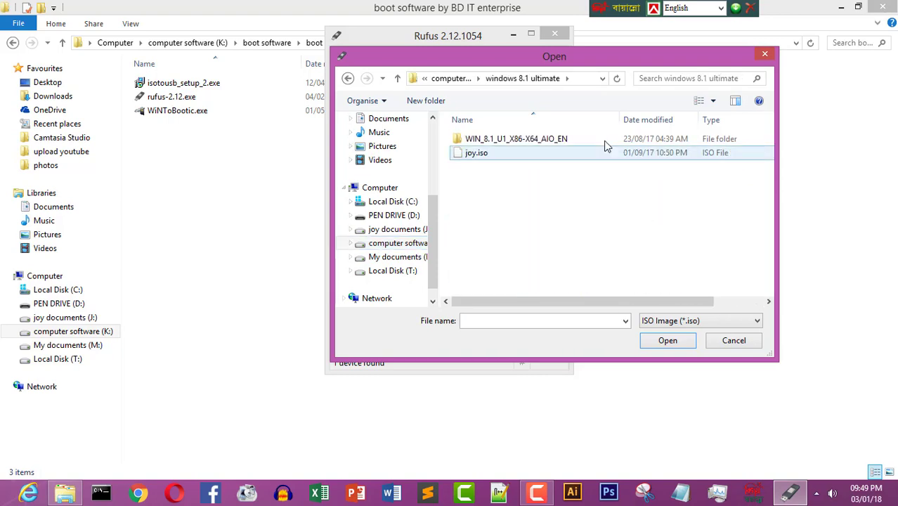
{"action": "left_click", "coordinate": [663, 344]}
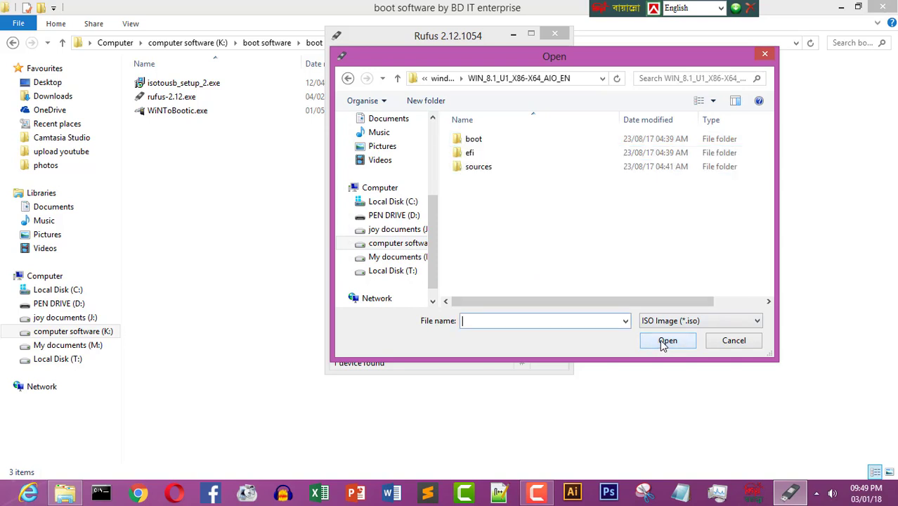
Try to open a boot image from this folder with all files listed, and restore the ISO Image file filter
{"action": "left_click", "coordinate": [695, 322]}
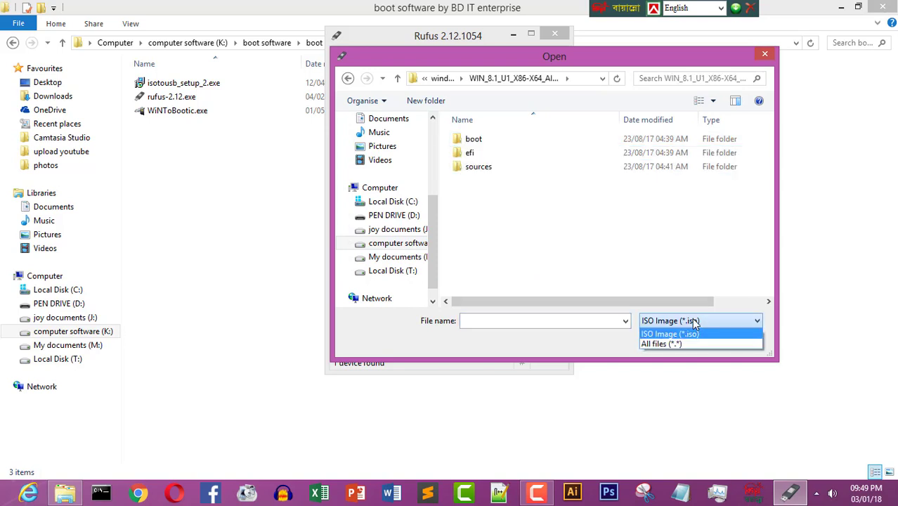
{"action": "left_click", "coordinate": [679, 343]}
{"action": "left_click", "coordinate": [675, 342]}
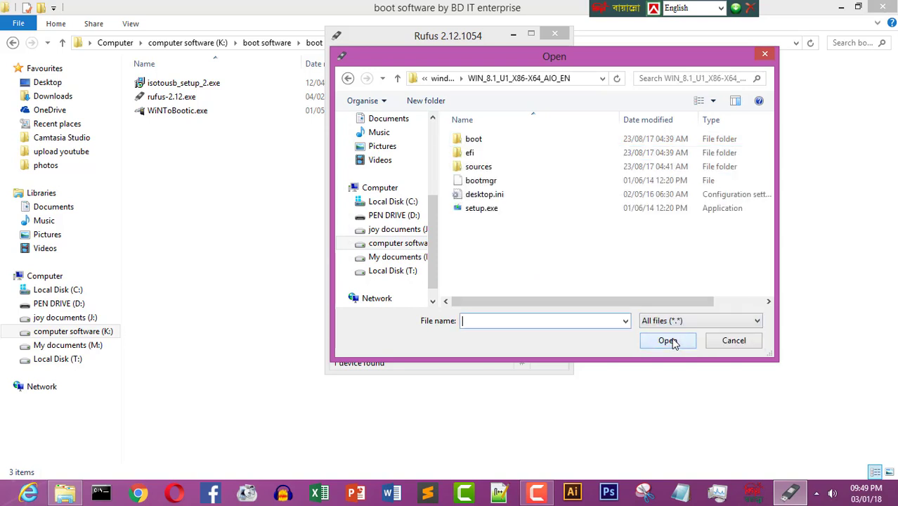
{"action": "left_click", "coordinate": [672, 344]}
{"action": "left_click", "coordinate": [688, 322]}
{"action": "left_click", "coordinate": [671, 332]}
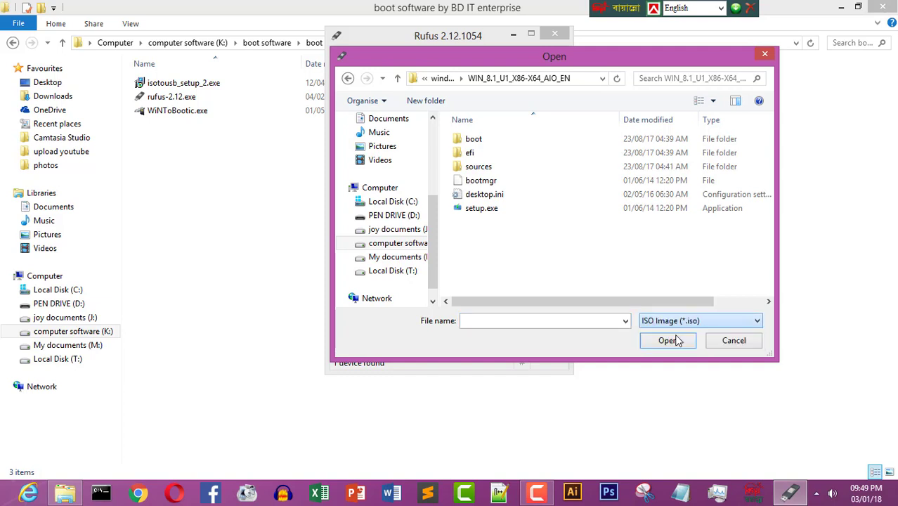
Try to load joy.iso from the windows 8.1 ultimate folder as the boot image, and close Rufus
{"action": "left_click", "coordinate": [348, 79]}
{"action": "left_click", "coordinate": [478, 153]}
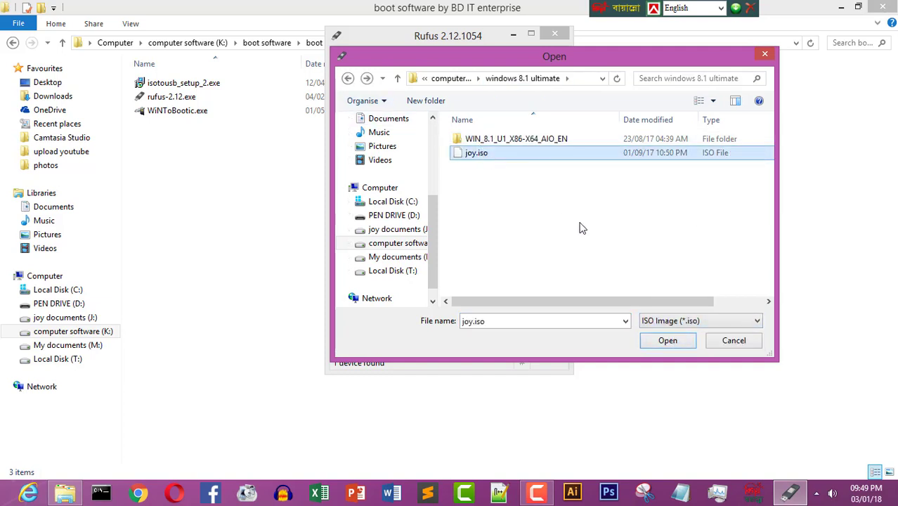
{"action": "left_click", "coordinate": [668, 340]}
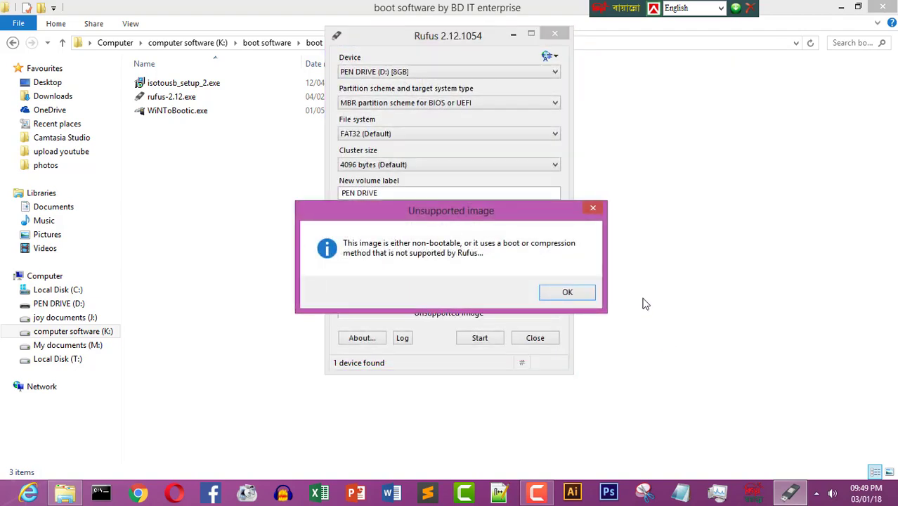
{"action": "left_click", "coordinate": [566, 291]}
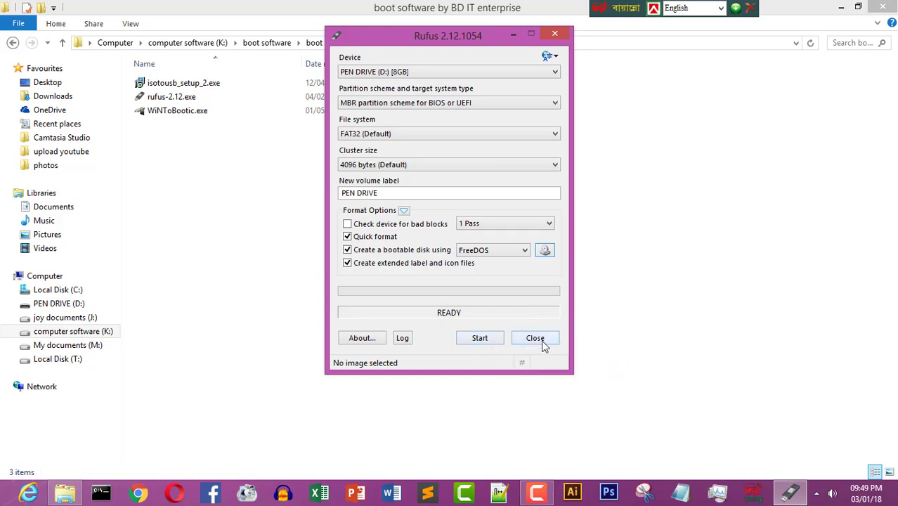
{"action": "left_click", "coordinate": [556, 35]}
Install ISO to USB from isotousb_setup_2.exe with a desktop icon, and launch it
{"action": "left_click", "coordinate": [180, 89]}
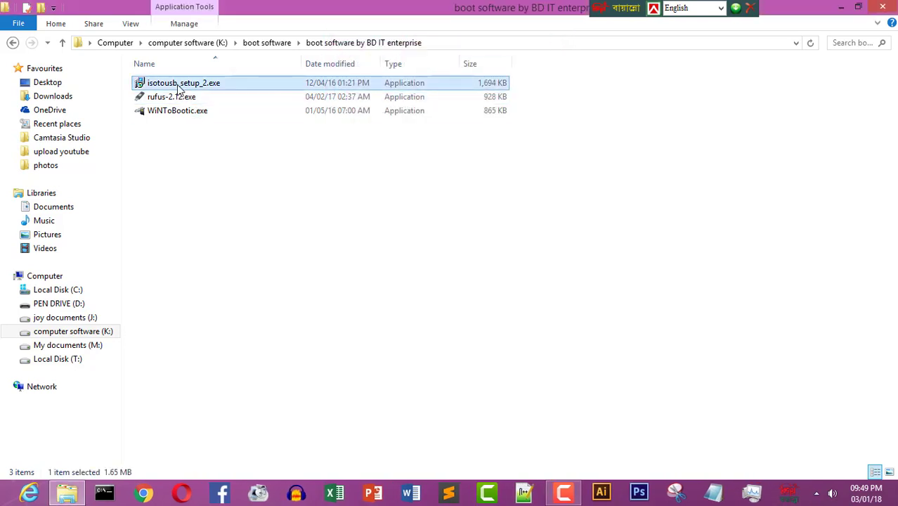
{"action": "double_click", "coordinate": [180, 89]}
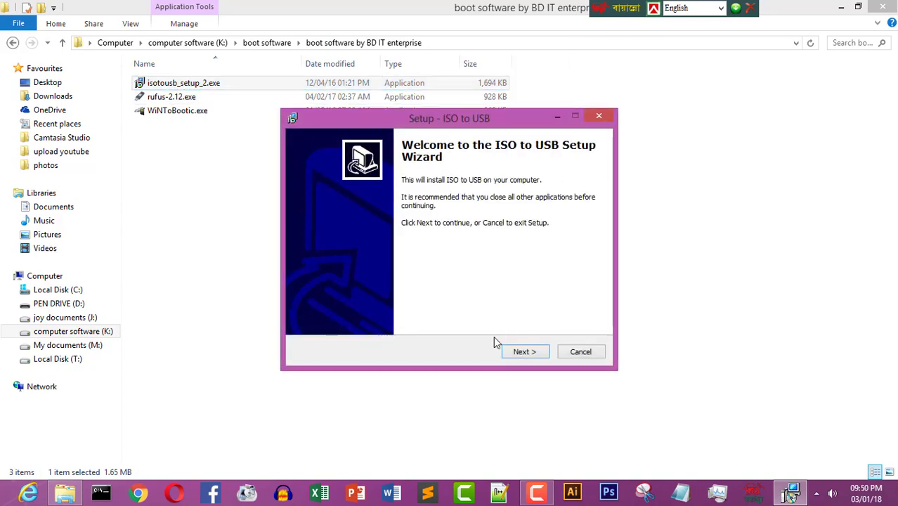
{"action": "left_click", "coordinate": [523, 352]}
{"action": "left_click", "coordinate": [383, 312]}
{"action": "left_click", "coordinate": [523, 353]}
{"action": "left_click", "coordinate": [522, 352]}
{"action": "left_click", "coordinate": [523, 354]}
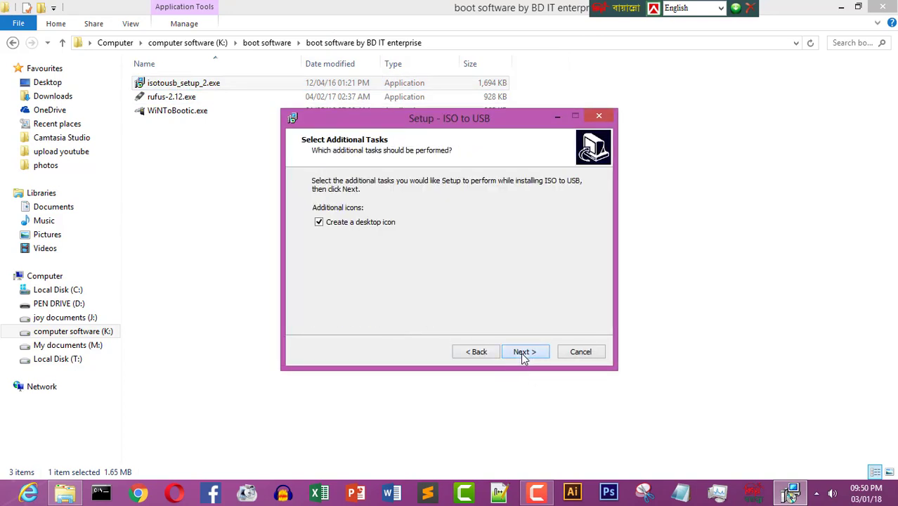
{"action": "left_click", "coordinate": [524, 355]}
{"action": "left_click", "coordinate": [525, 355]}
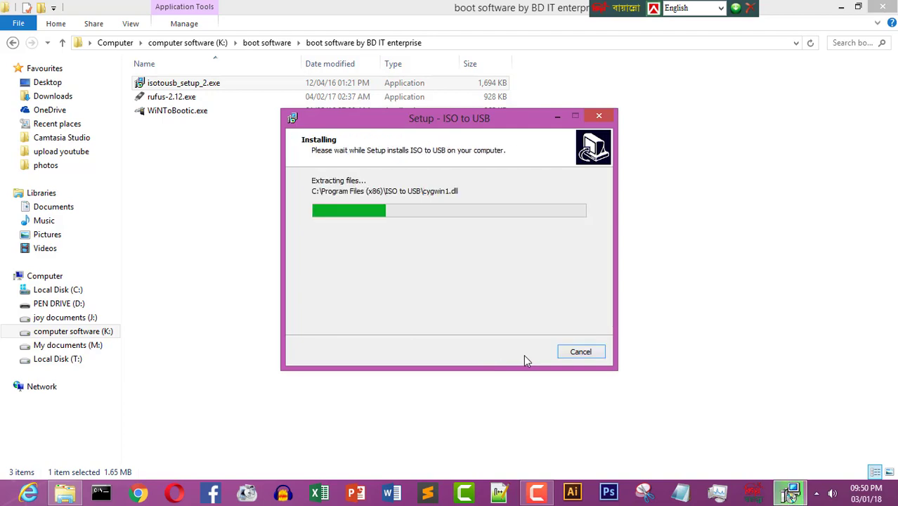
{"action": "left_click", "coordinate": [525, 355]}
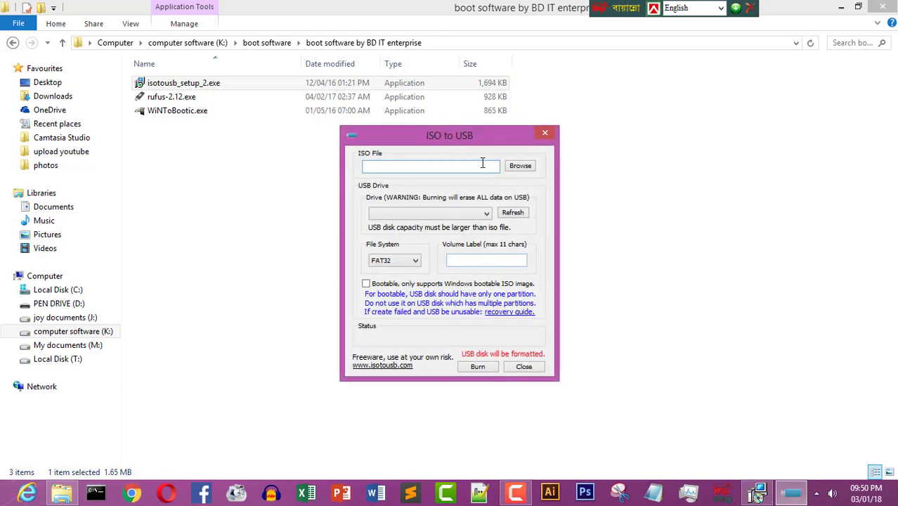
Load joy.iso from the windows 8.1 ultimate folder on drive K: as the ISO file
{"action": "left_click_drag", "start_coordinate": [467, 133], "coordinate": [346, 102]}
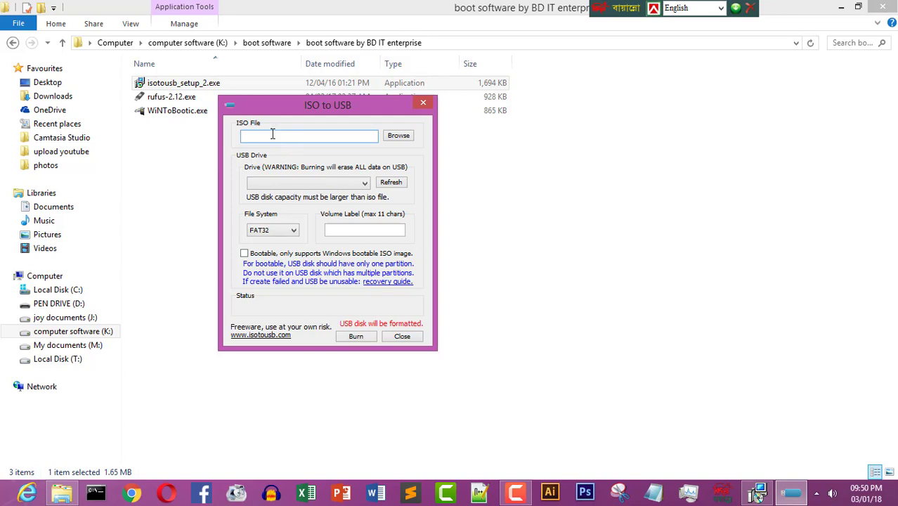
{"action": "left_click", "coordinate": [397, 135]}
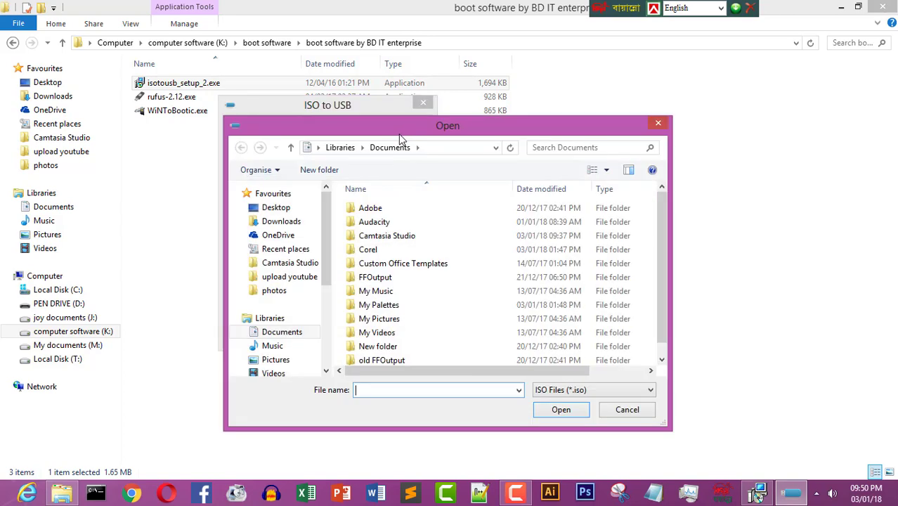
{"action": "left_click_drag", "start_coordinate": [665, 256], "coordinate": [661, 293]}
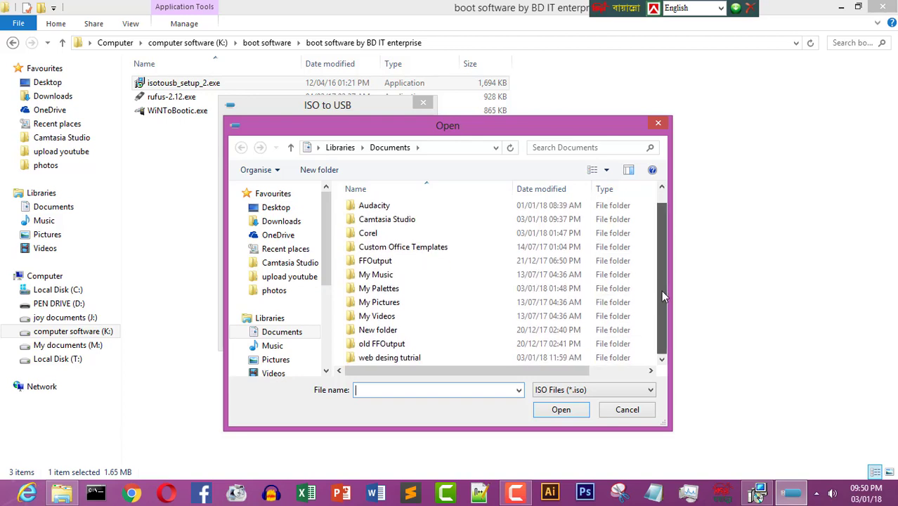
{"action": "left_click_drag", "start_coordinate": [661, 320], "coordinate": [660, 323]}
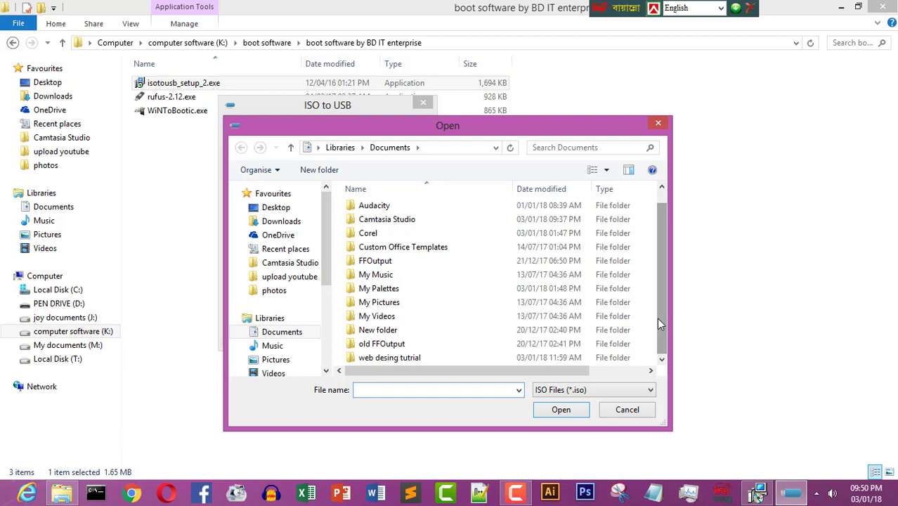
{"action": "mouse_move", "coordinate": [662, 306]}
{"action": "left_mouse_down"}
{"action": "mouse_move", "coordinate": [663, 281]}
{"action": "mouse_move", "coordinate": [658, 317]}
{"action": "left_mouse_up"}
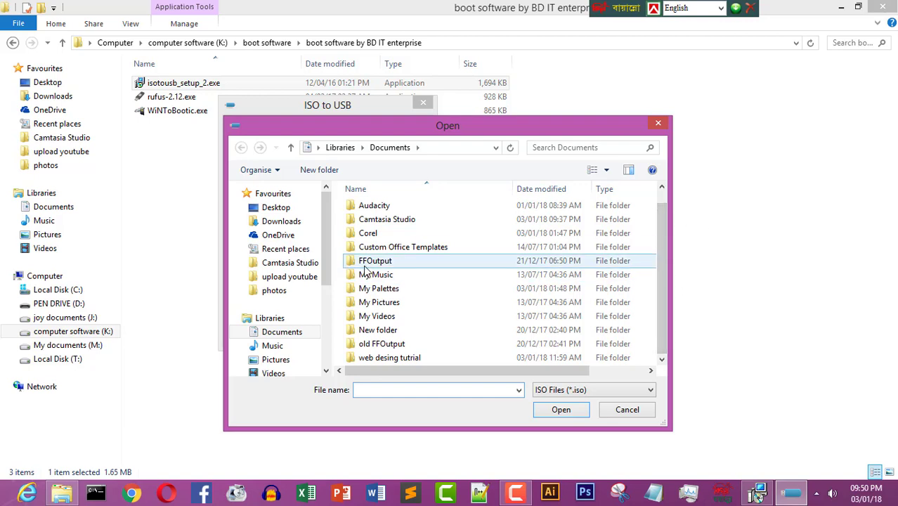
{"action": "scroll", "coordinate": [327, 281], "scroll_direction": "down", "scroll_amount": 3}
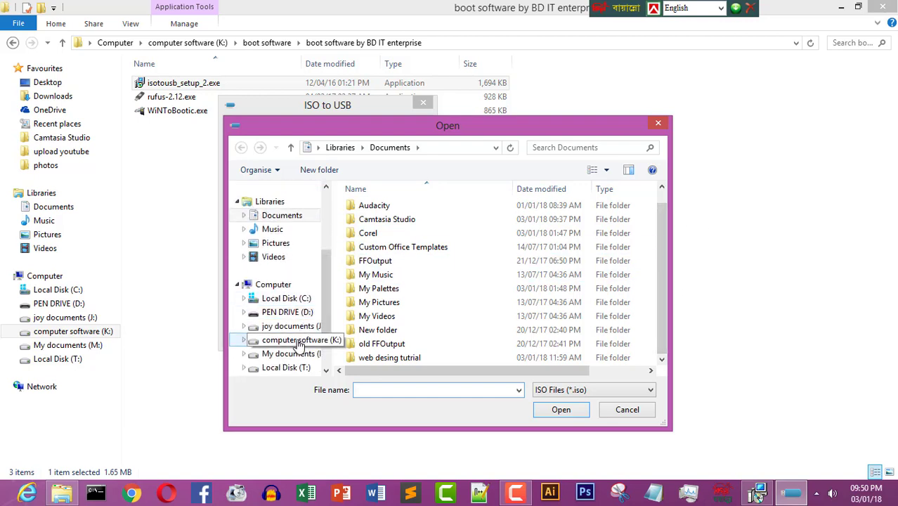
{"action": "left_click", "coordinate": [299, 340]}
{"action": "left_click_drag", "start_coordinate": [661, 211], "coordinate": [631, 337]}
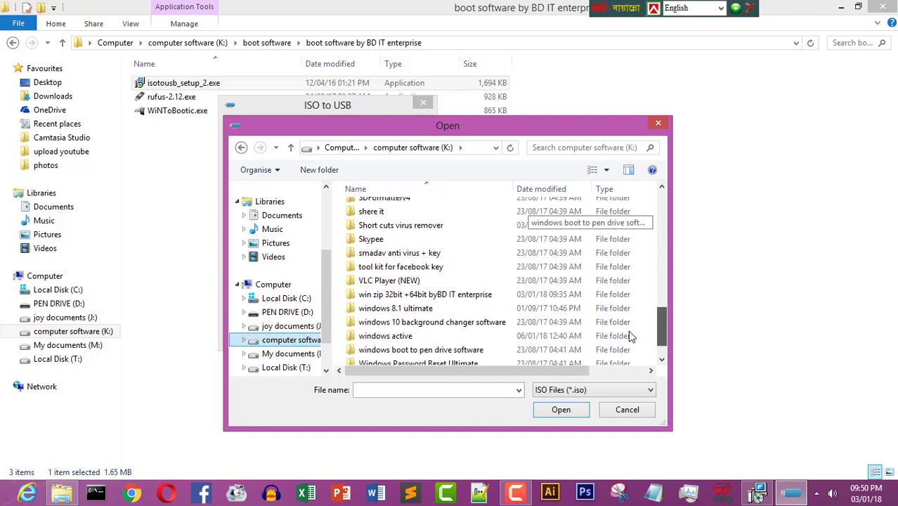
{"action": "double_click", "coordinate": [557, 308]}
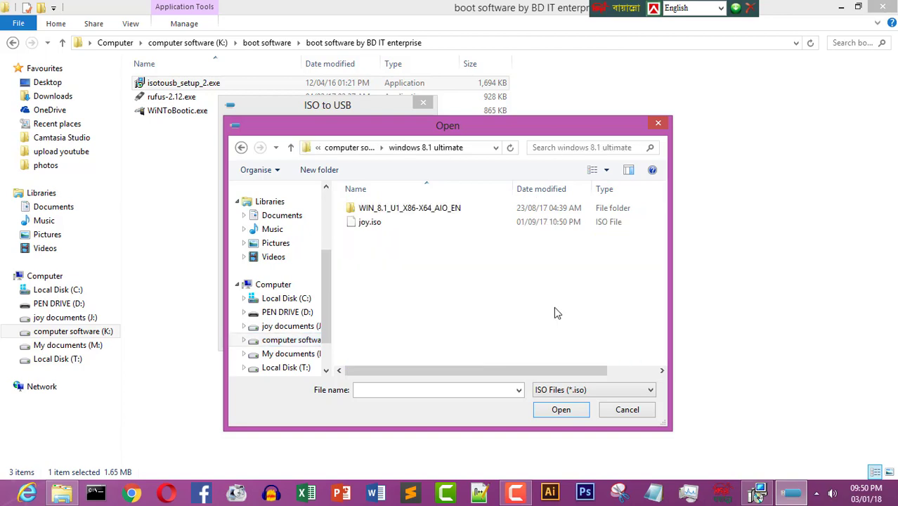
{"action": "left_click", "coordinate": [457, 224]}
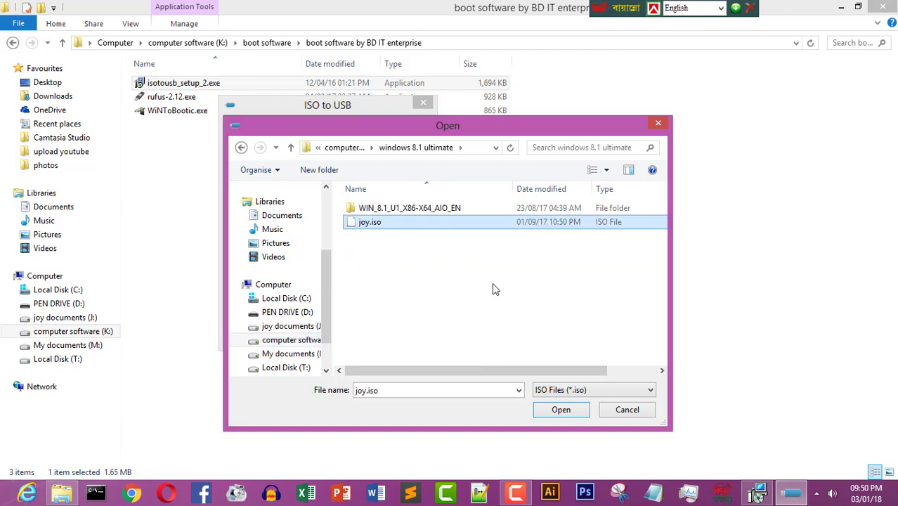
{"action": "left_click", "coordinate": [554, 410]}
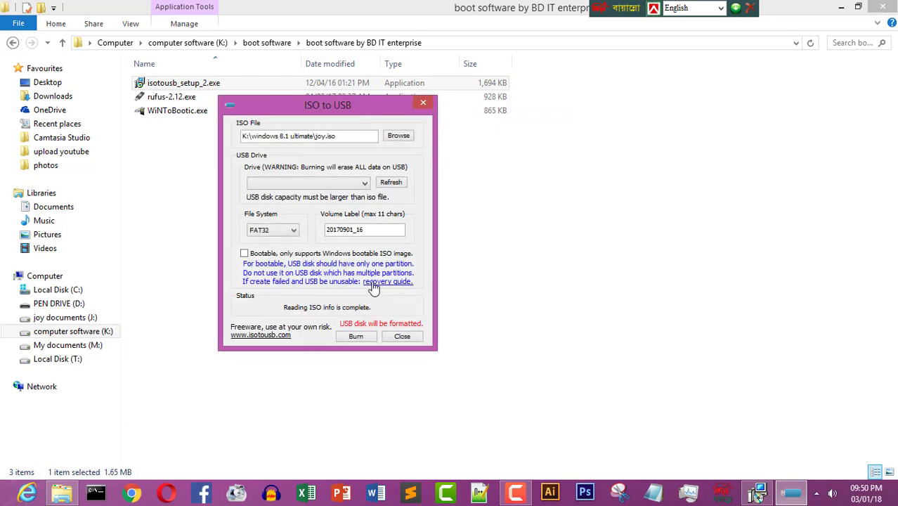
Choose pen drive D: [7.52 GB] with the FAT32 file system and the Bootable option, and burn the ISO to it
{"action": "left_click", "coordinate": [392, 183]}
{"action": "left_click", "coordinate": [364, 183]}
{"action": "left_click", "coordinate": [307, 201]}
{"action": "left_click", "coordinate": [294, 234]}
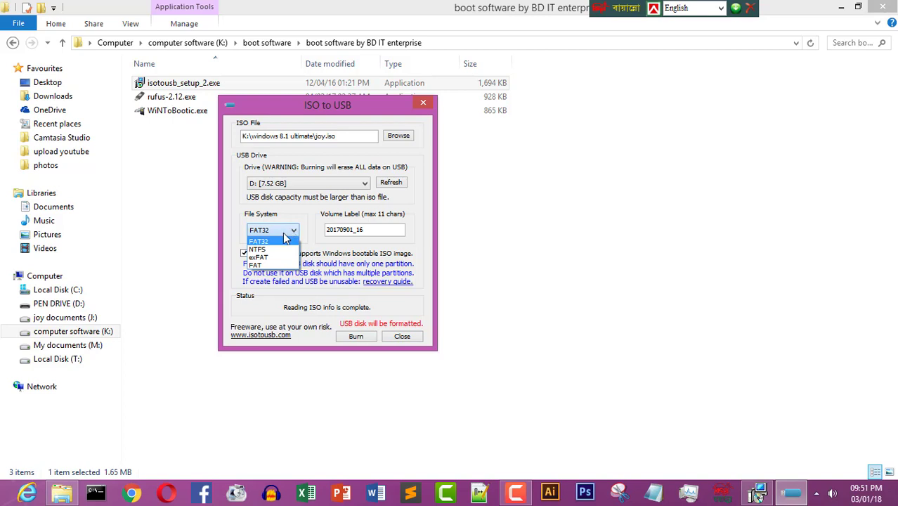
{"action": "left_click", "coordinate": [286, 237]}
{"action": "left_click", "coordinate": [355, 338]}
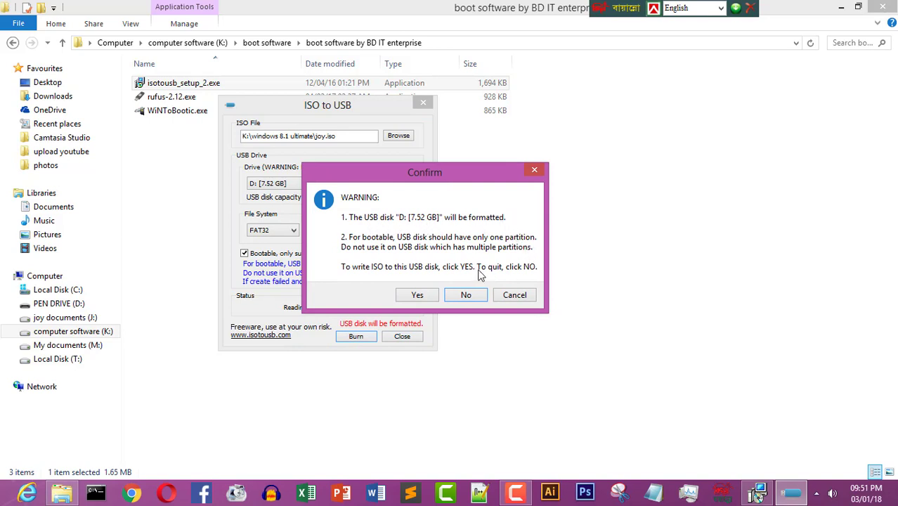
{"action": "left_click", "coordinate": [423, 296]}
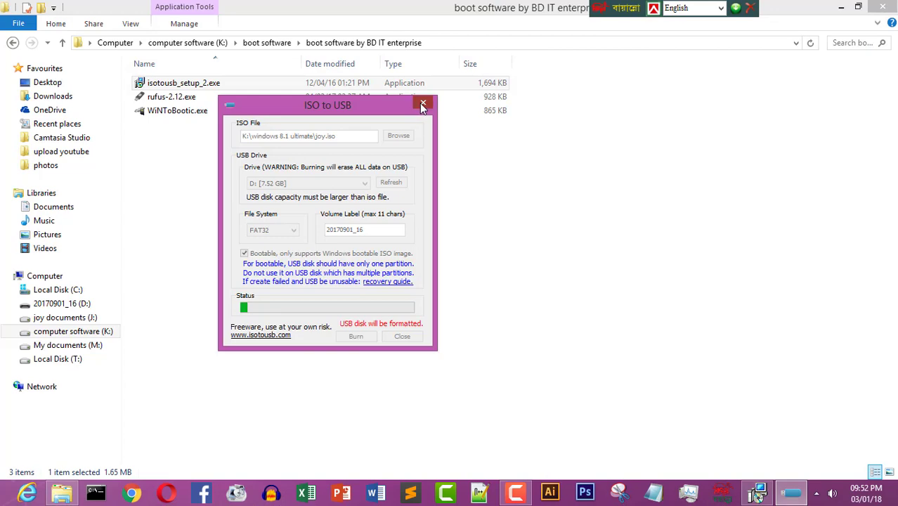
Check the running isotousb.exe process in Task Manager, and close Task Manager
{"action": "right_click", "coordinate": [791, 494]}
{"action": "left_click", "coordinate": [781, 460]}
{"action": "left_click", "coordinate": [691, 494]}
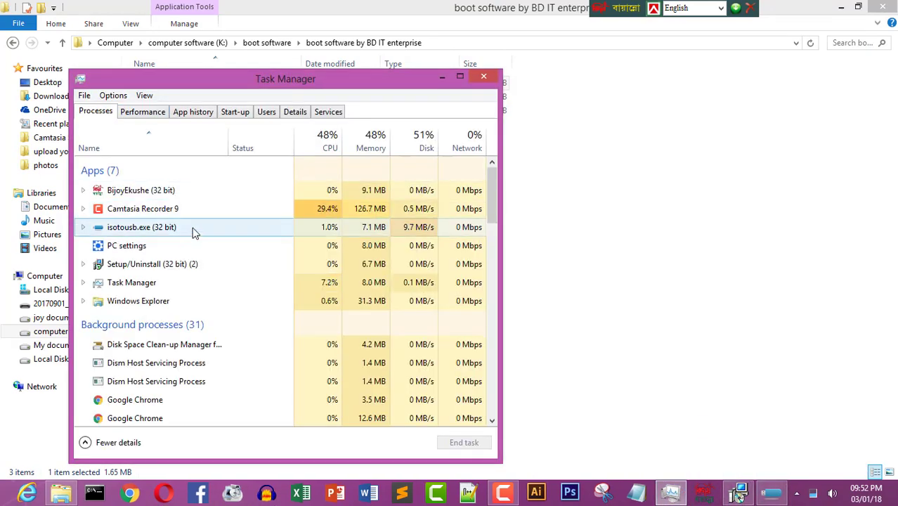
{"action": "key", "text": "alt+F4"}
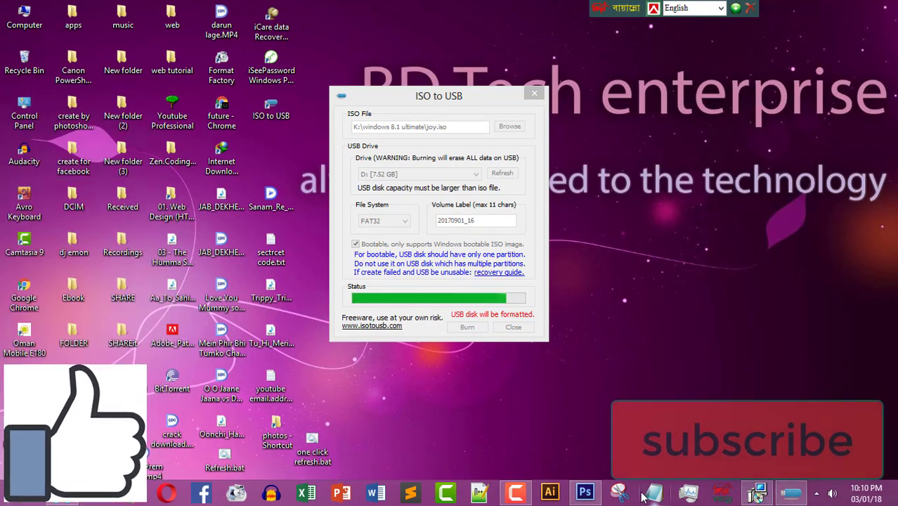
{"action": "mouse_move", "coordinate": [505, 500]}
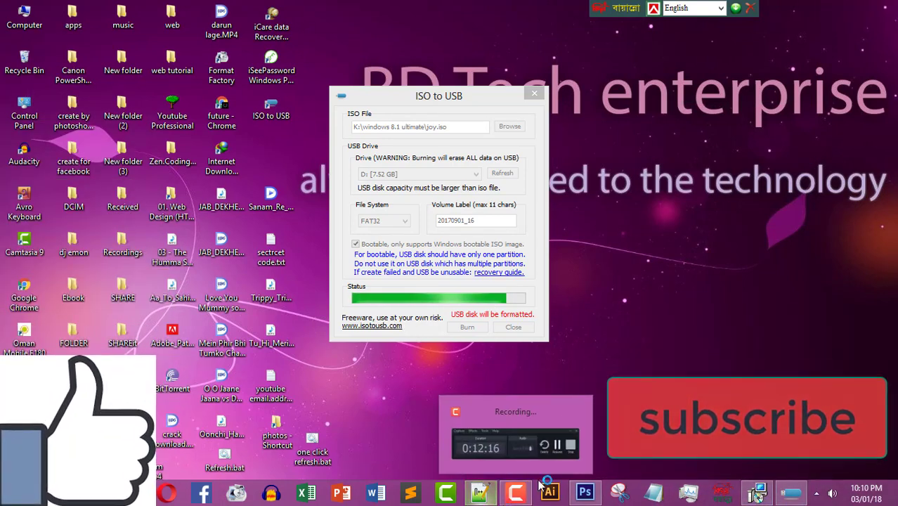
{"action": "left_click", "coordinate": [516, 430]}
{"action": "left_click", "coordinate": [480, 492]}
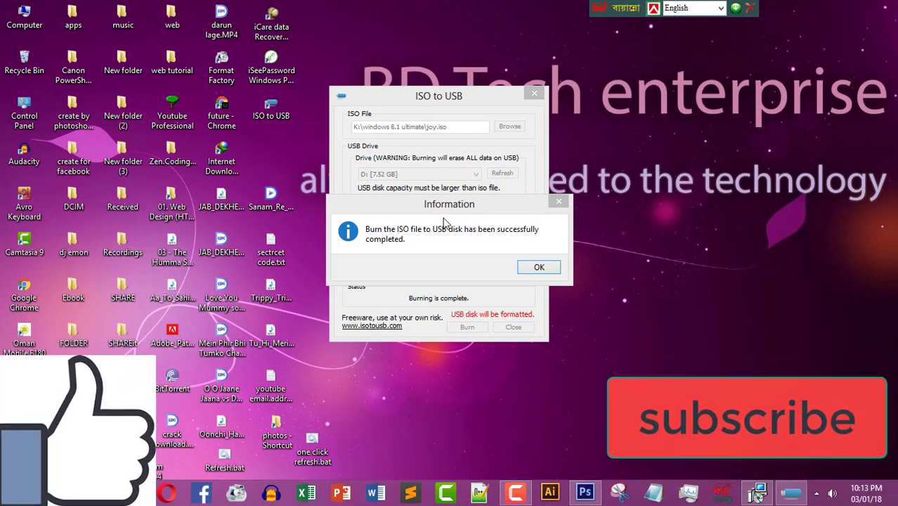
{"action": "left_click_drag", "start_coordinate": [441, 205], "coordinate": [645, 176]}
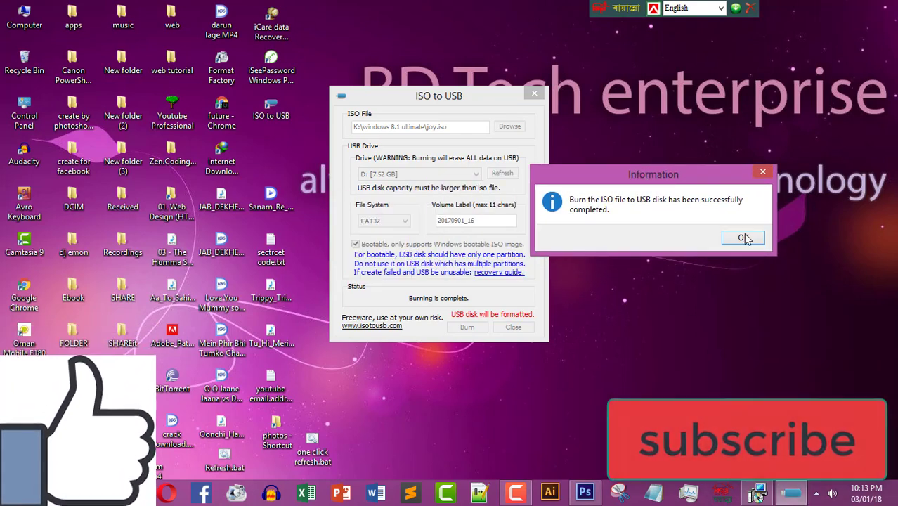